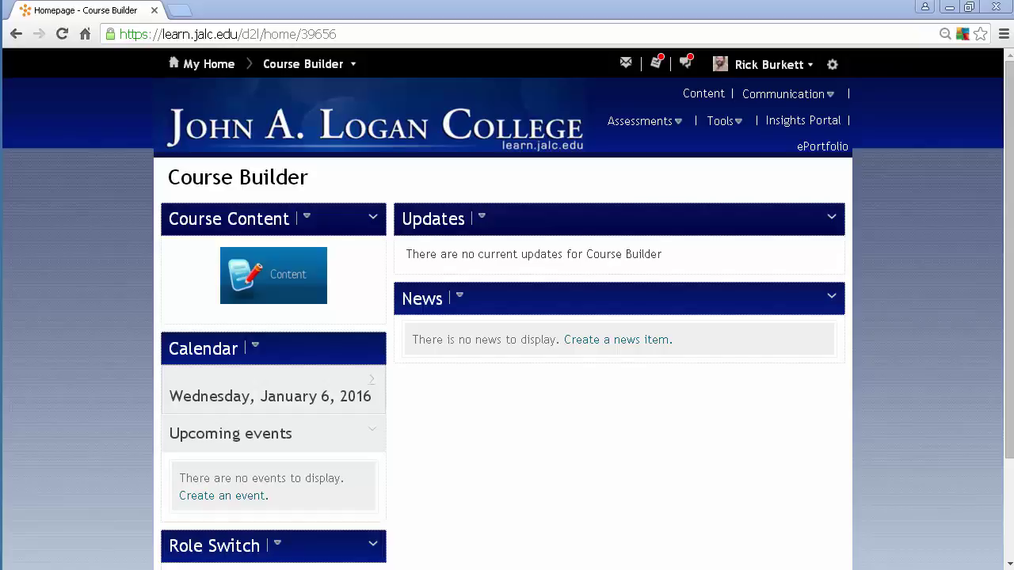
- Go to Notifications from the user account menu
left_click(811, 67)
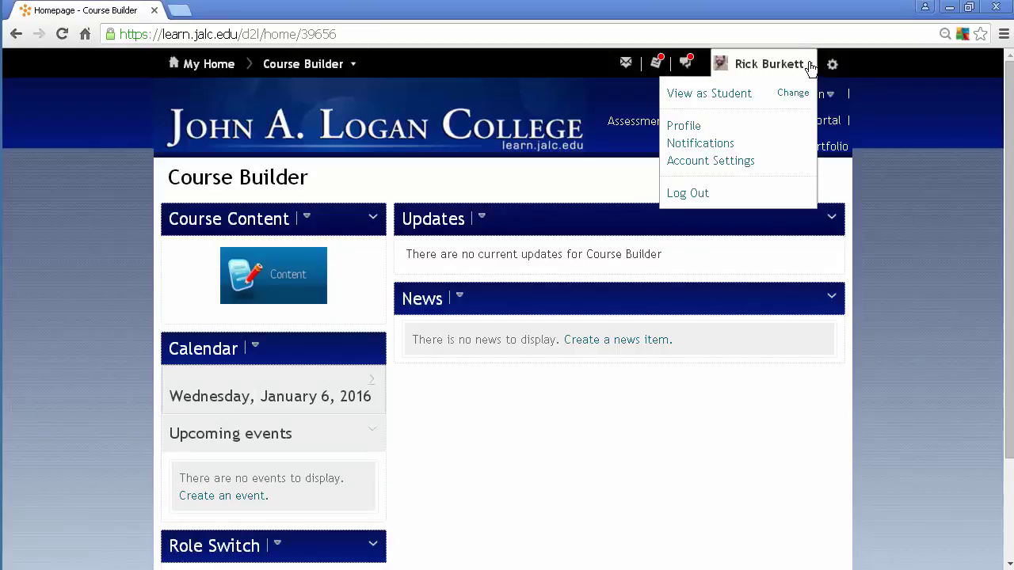
left_click(712, 147)
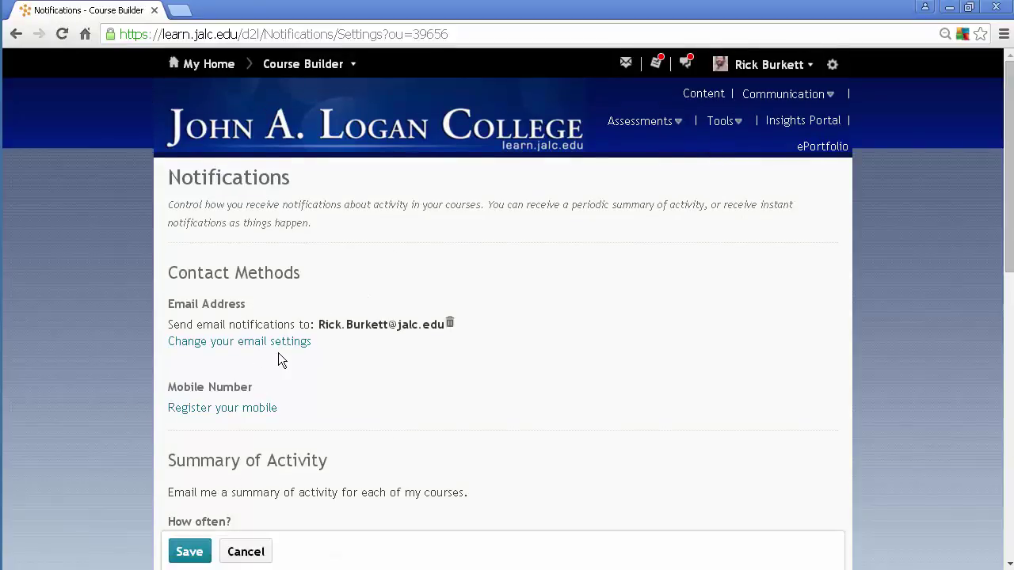
- Start mobile registration with country United States and carrier AT&T Wireless
left_click(211, 409)
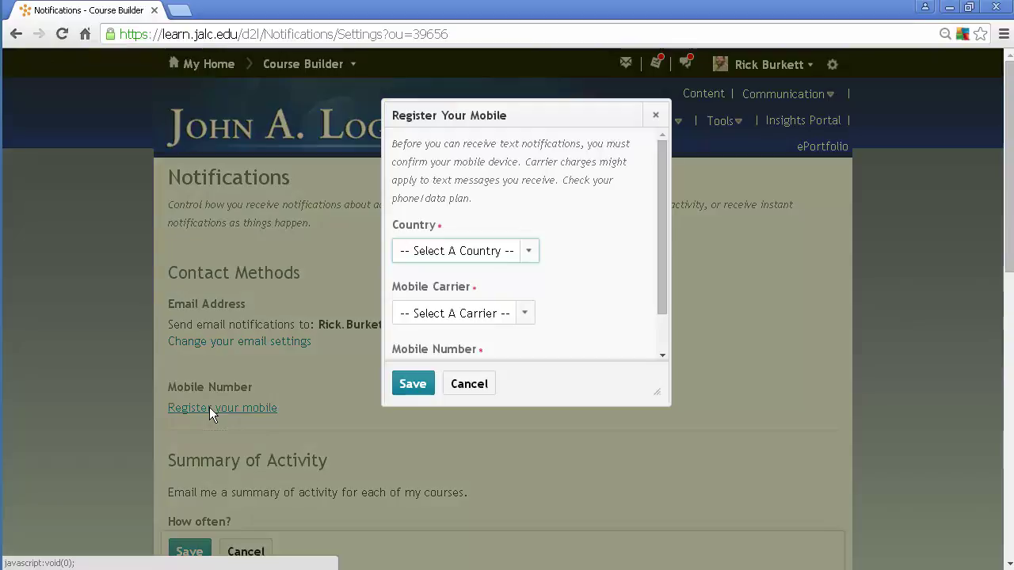
left_click(527, 250)
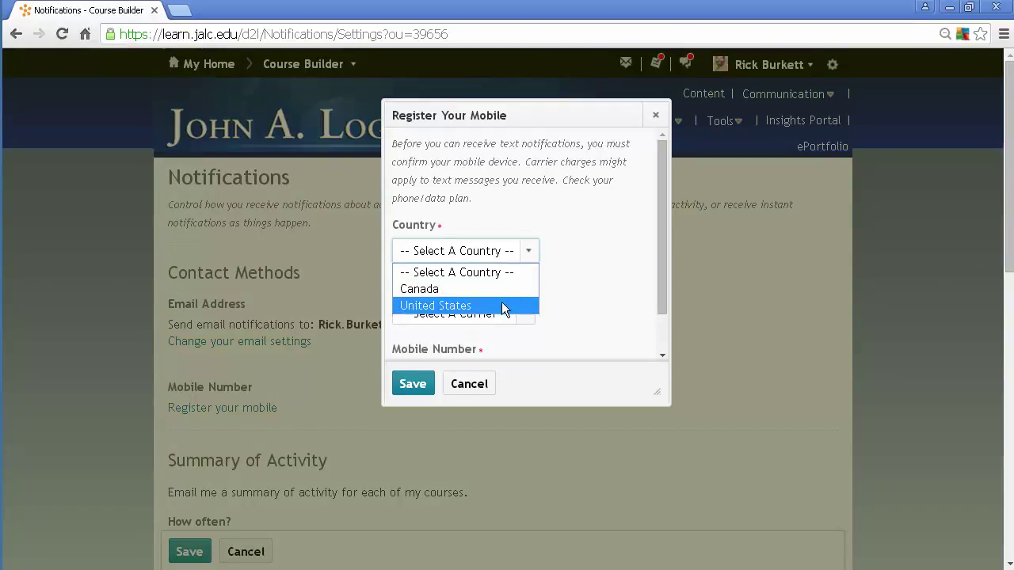
left_click(502, 305)
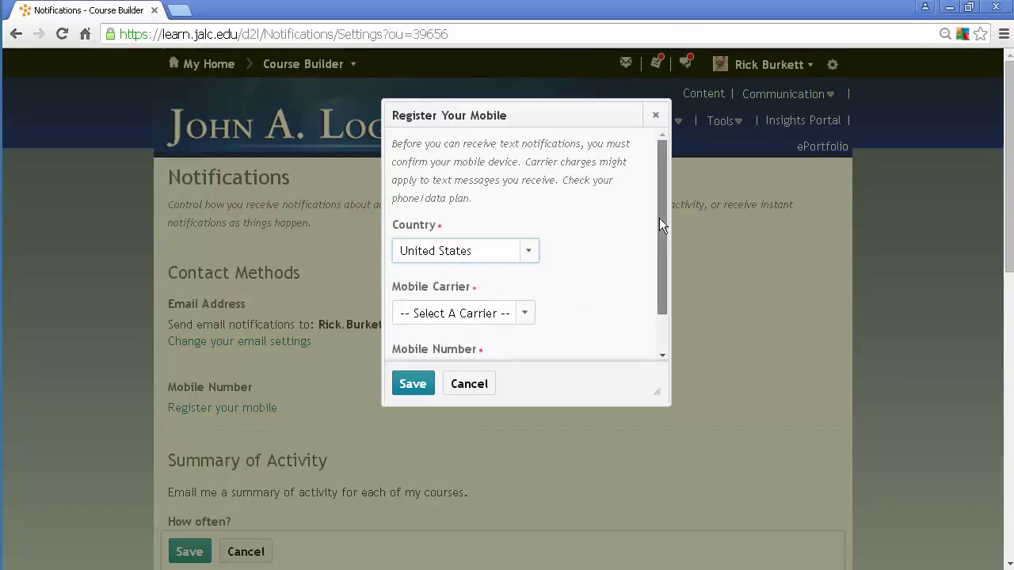
left_click_drag(659, 217, 655, 287)
left_click(527, 269)
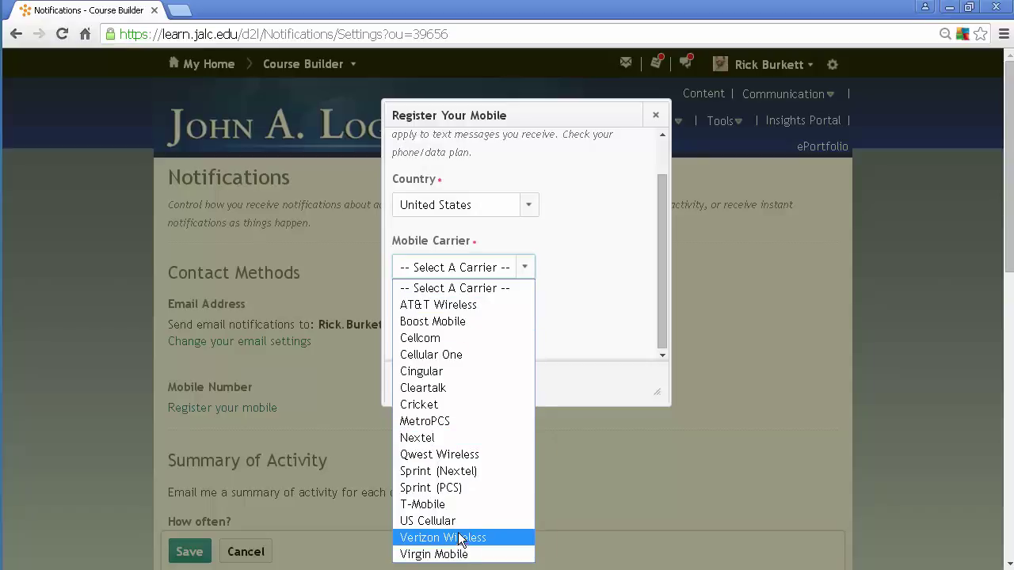
left_click(594, 385)
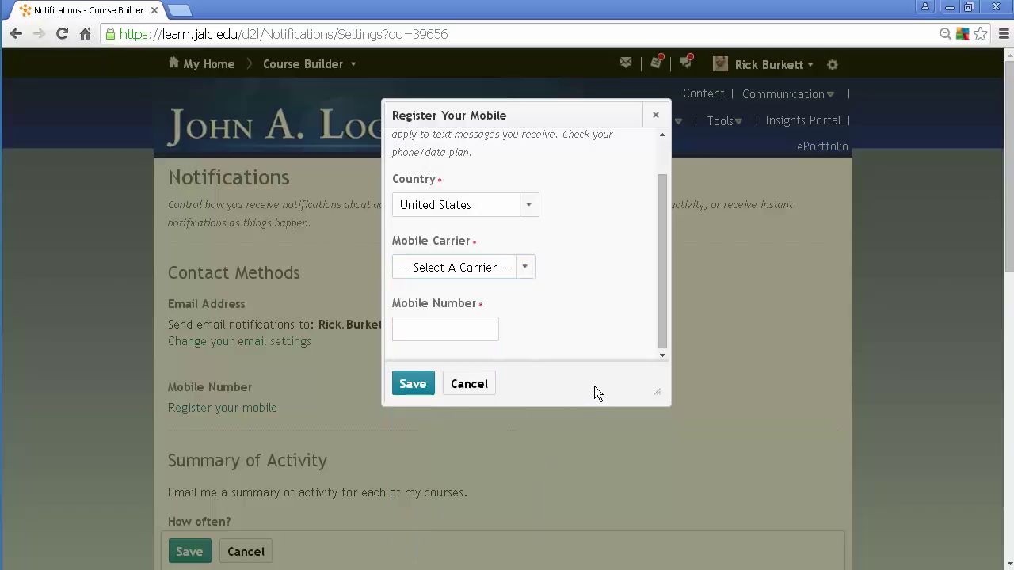
left_click(523, 267)
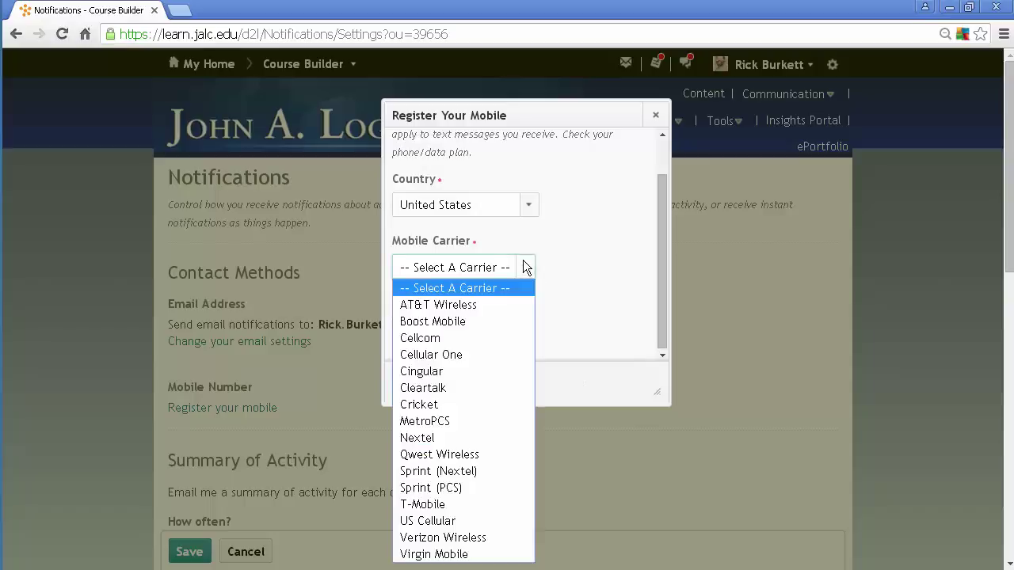
left_click(503, 304)
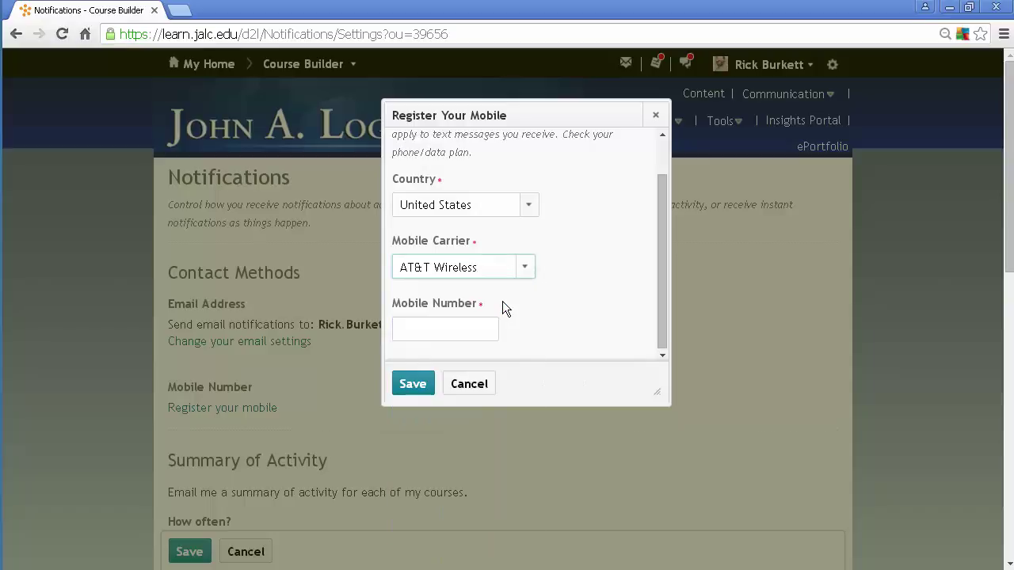
- Enter the mobile phone number, correcting the mistyped digits
left_click(409, 327)
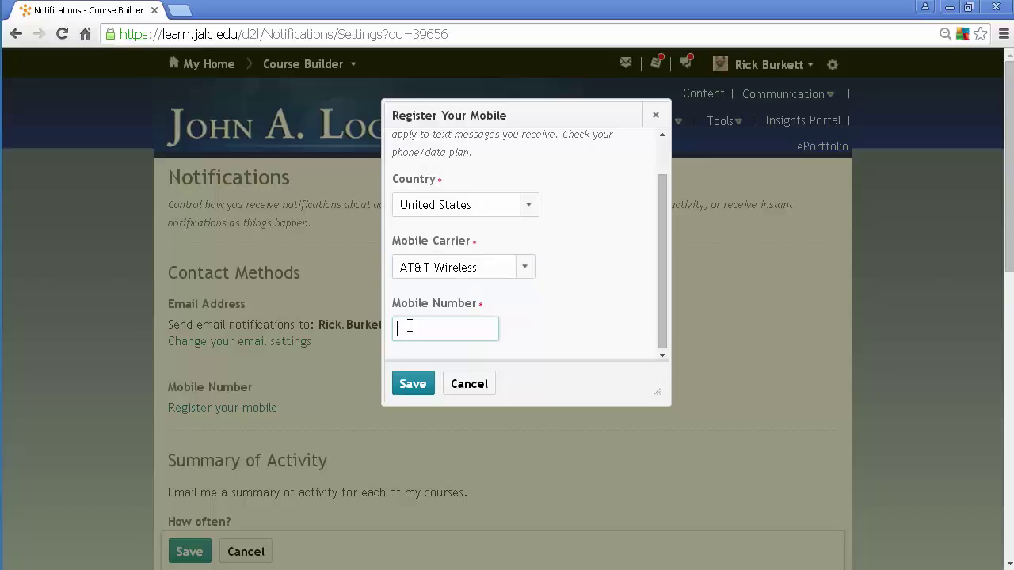
- Save the registration and confirm the number with the texted confirmation code
left_click(411, 386)
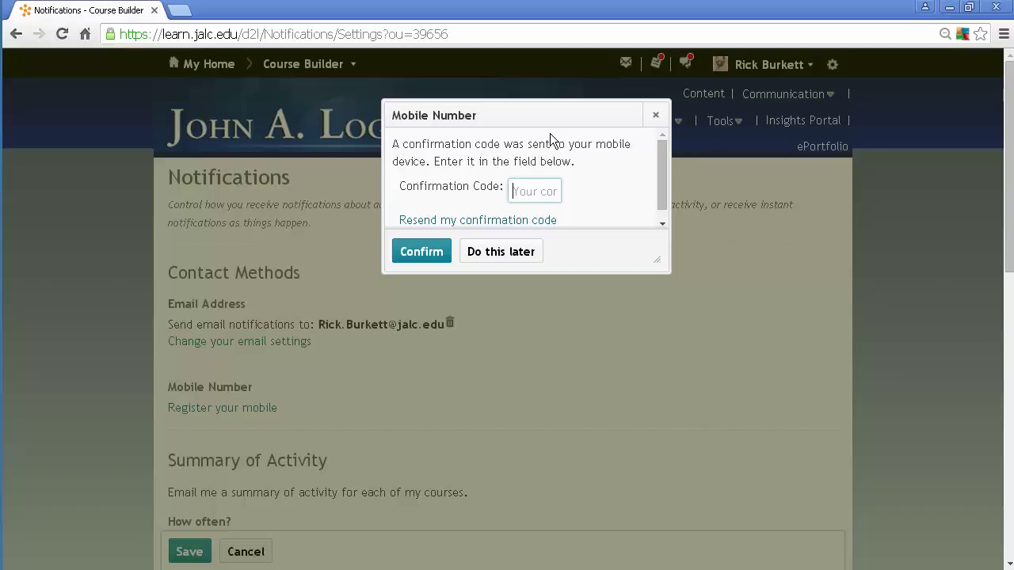
left_click(522, 190)
key("Return")
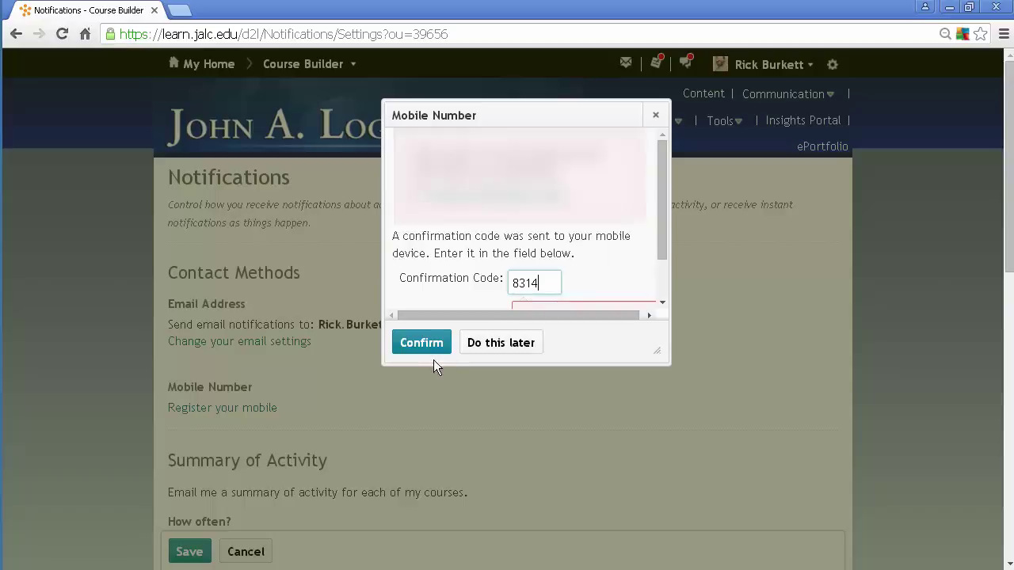
left_click(412, 346)
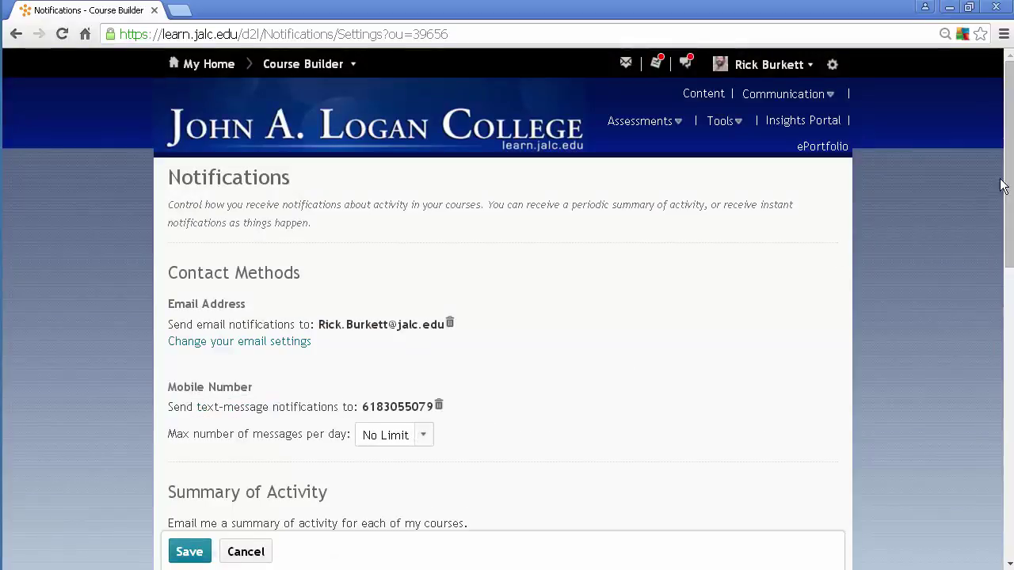
left_click_drag(1006, 186, 1007, 253)
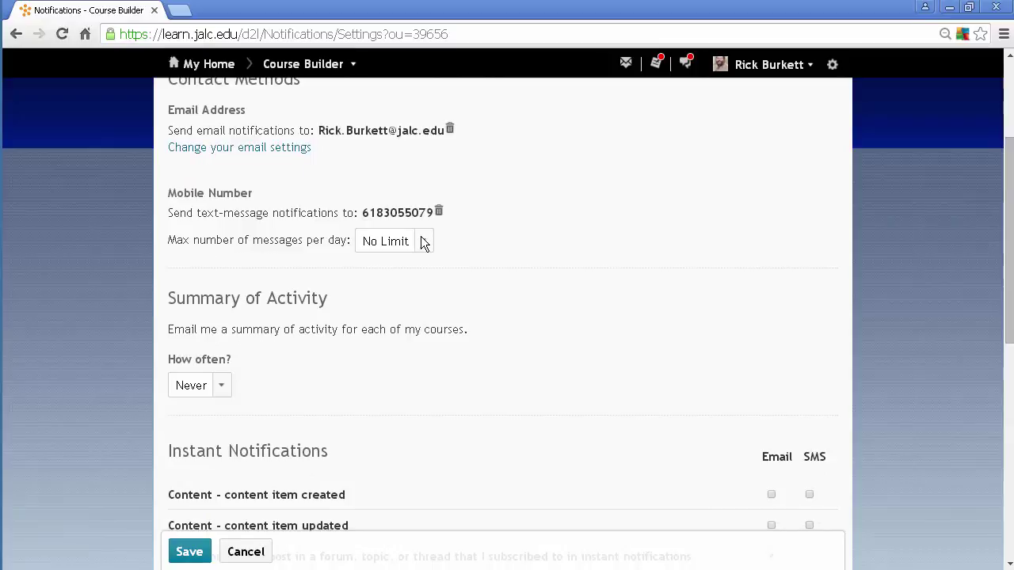
left_click(423, 241)
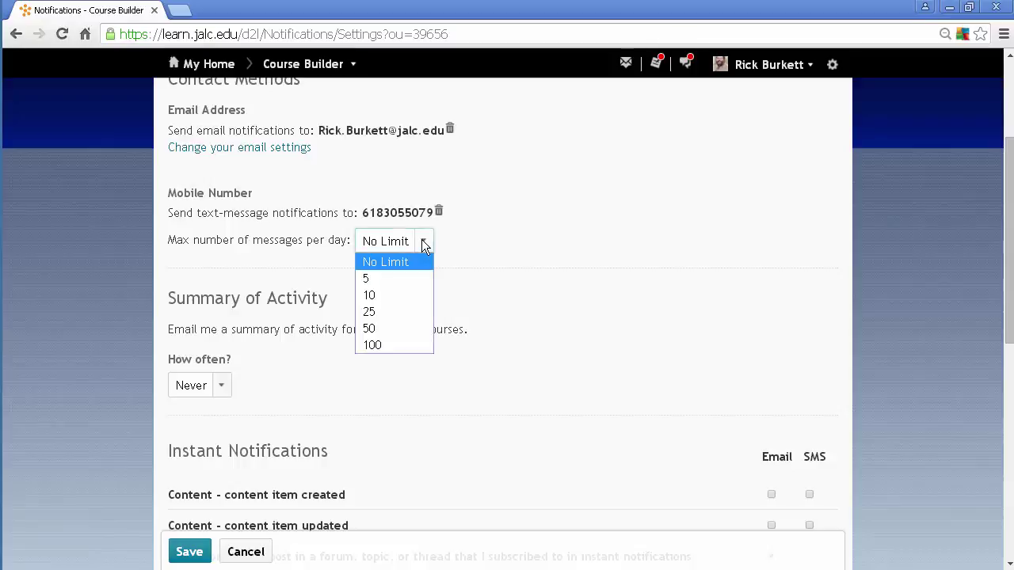
left_click(387, 264)
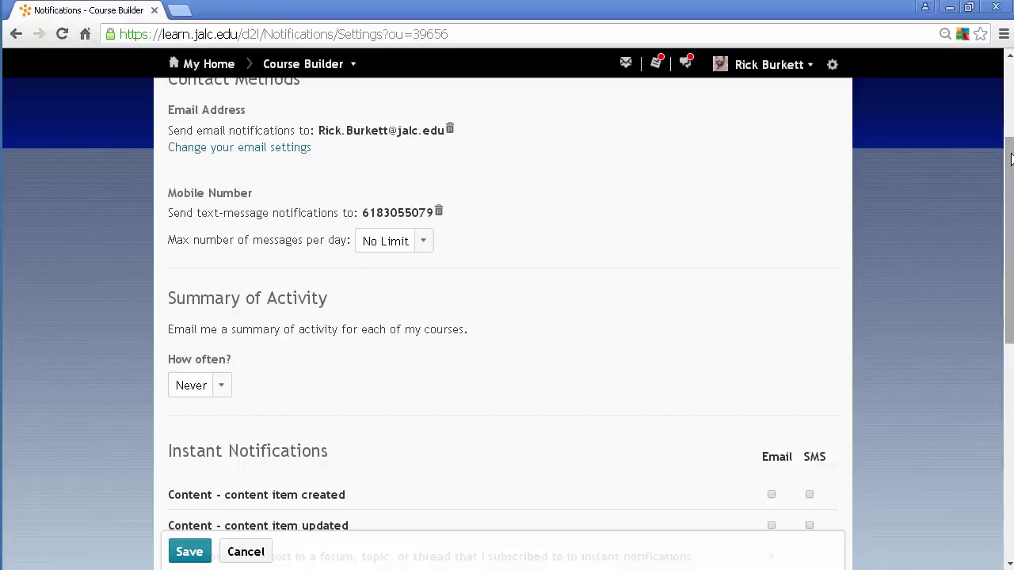
left_click_drag(1011, 159, 1008, 291)
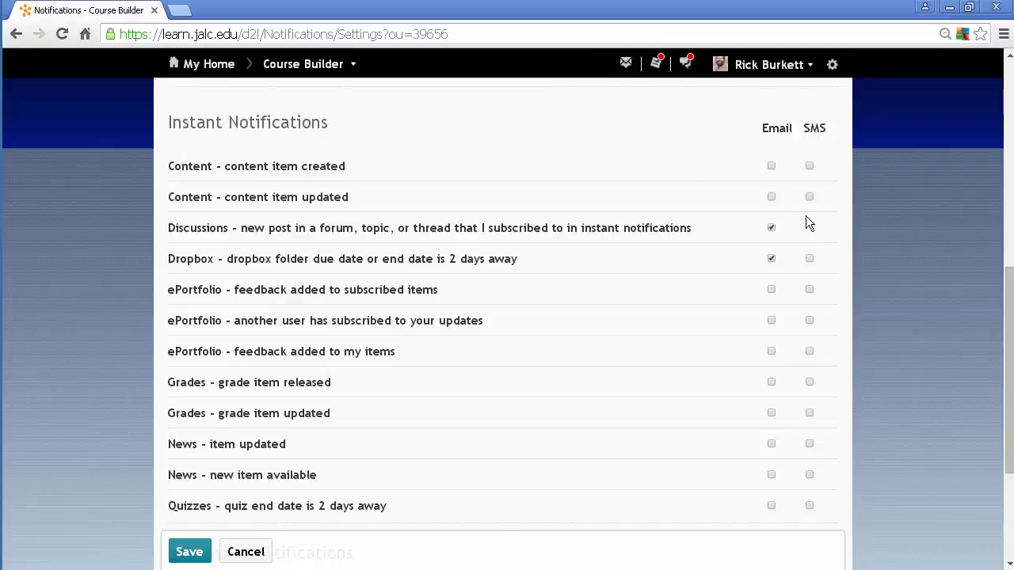
- Enable SMS alerts for Dropbox due dates, released grades and new News items, then save
left_click(808, 259)
left_click(808, 382)
left_click(809, 475)
scroll(976, 407, "down", 2)
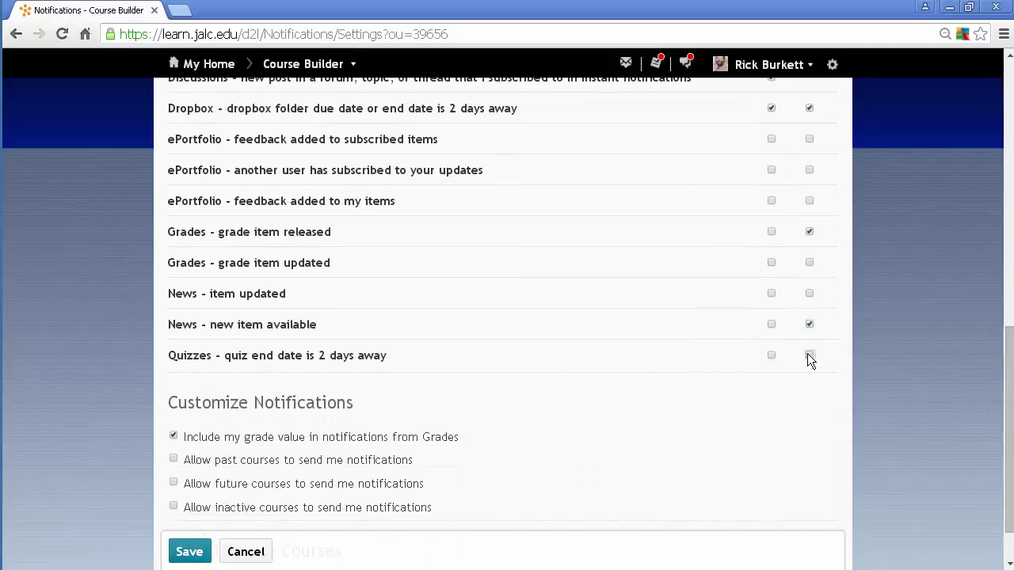
left_click_drag(1006, 365, 1004, 309)
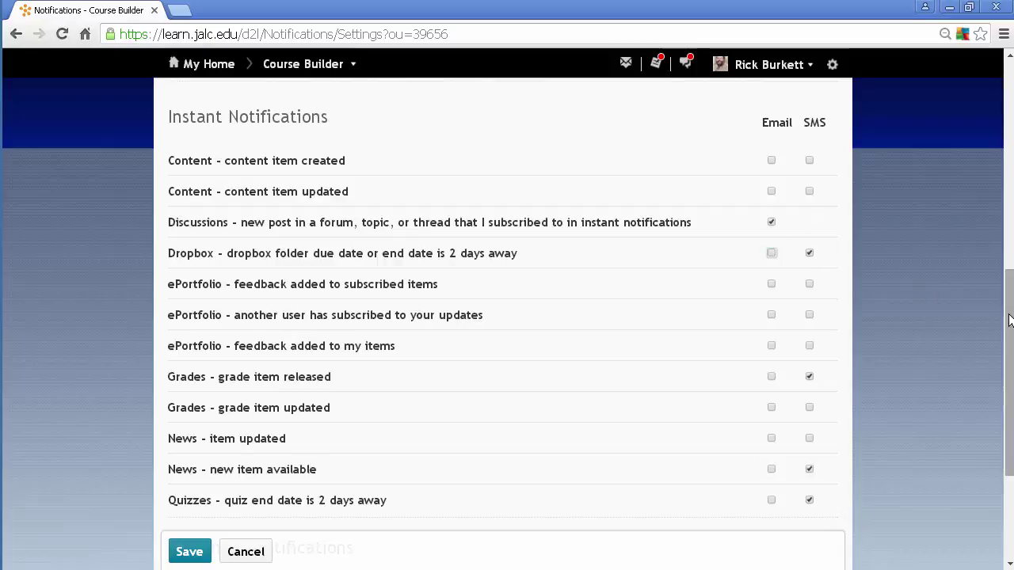
left_click_drag(1011, 321, 1008, 438)
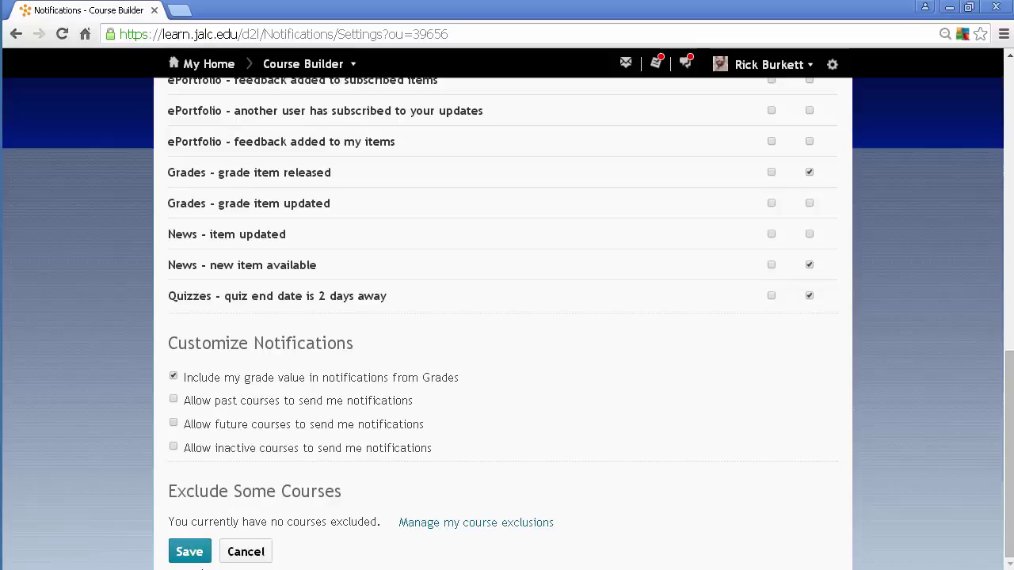
left_click(192, 553)
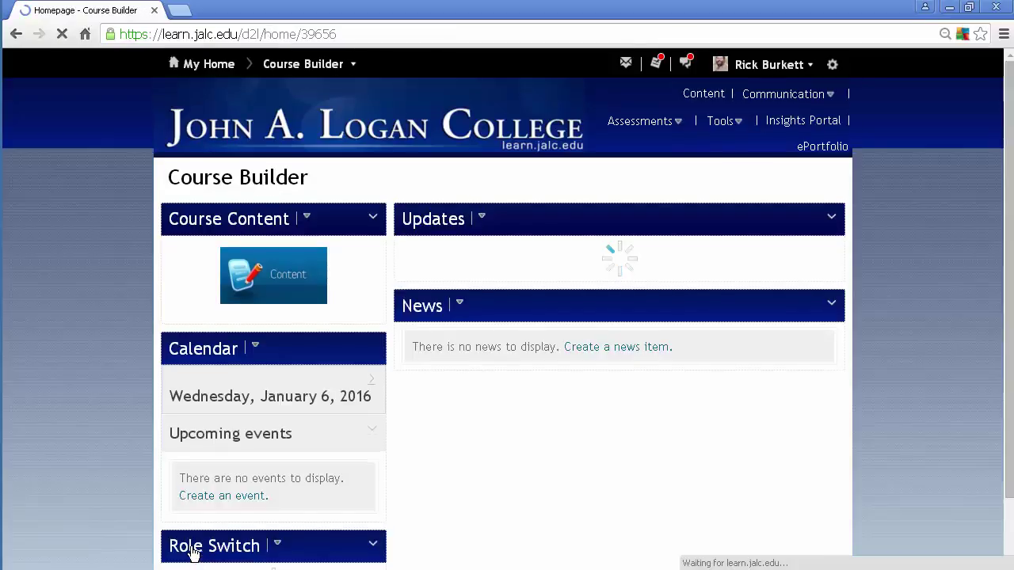